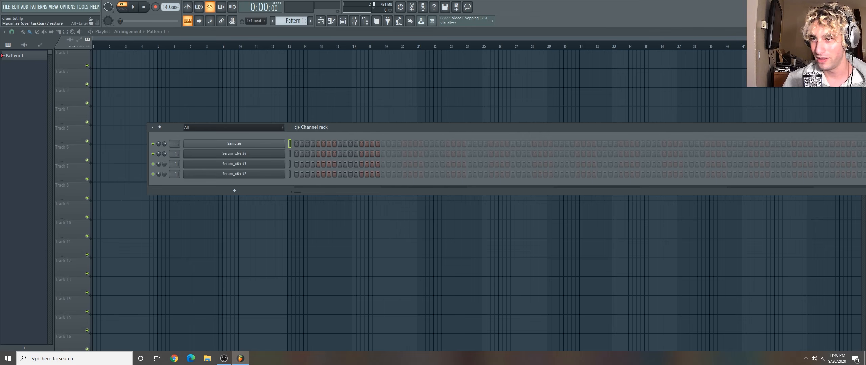
Switch to Chrome, search images for "eb major scale", and open the keyboard diagram from basicmusictheory.com
click(855, 4)
click(175, 358)
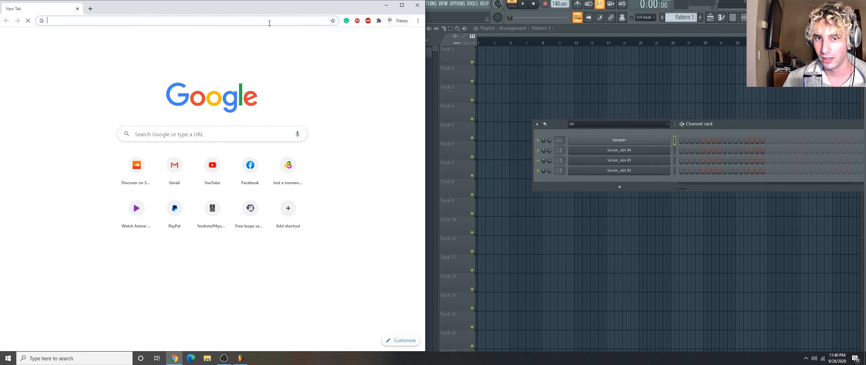
click(269, 23)
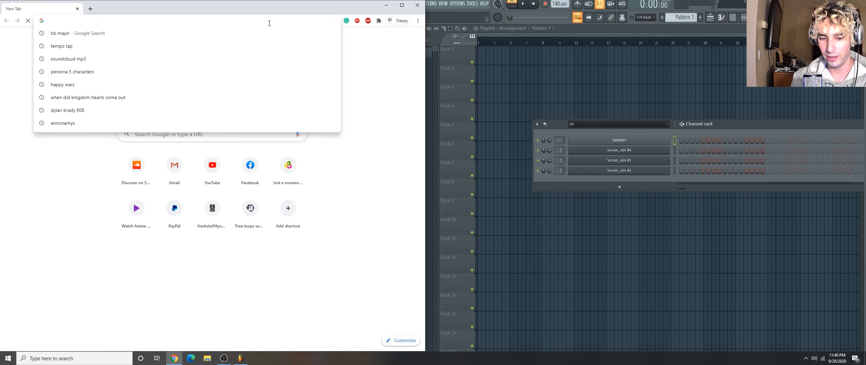
text(eb major scale)
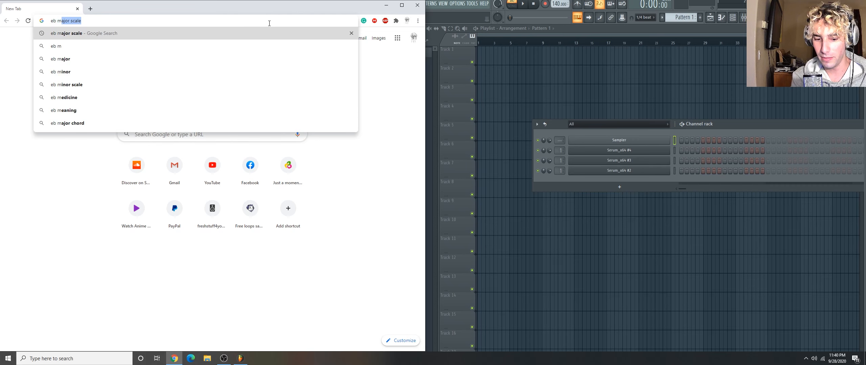
key(Return)
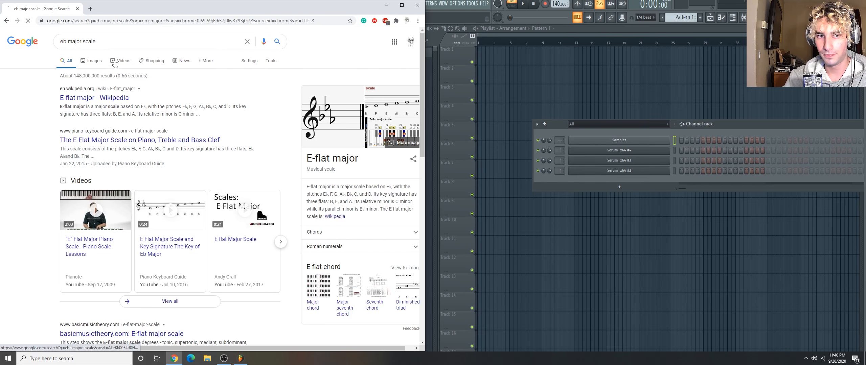
click(93, 61)
click(368, 151)
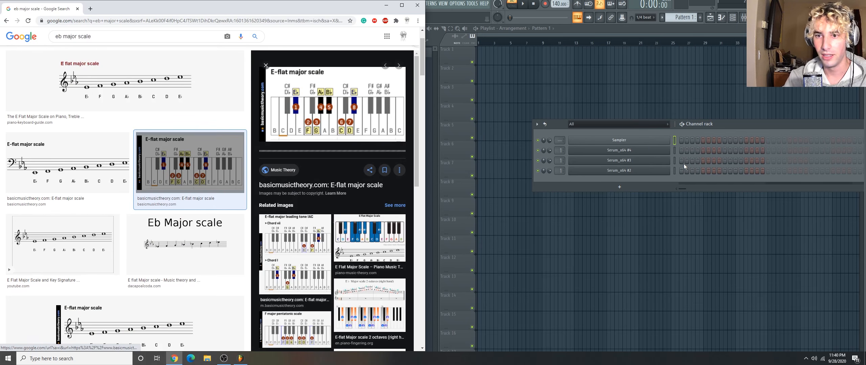
In the Sampler channel's piano roll, stack the first E-flat major scale notes D#5, F5, G5 and G#5 at the start as a guide
click(651, 143)
right_click(651, 143)
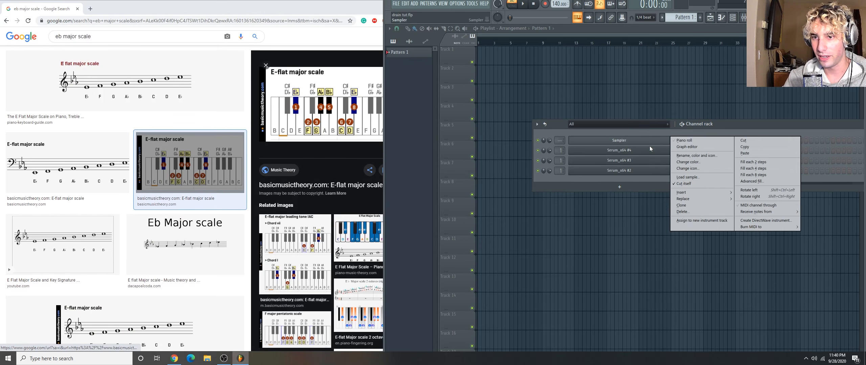
click(684, 140)
drag(362, 6, 307, 17)
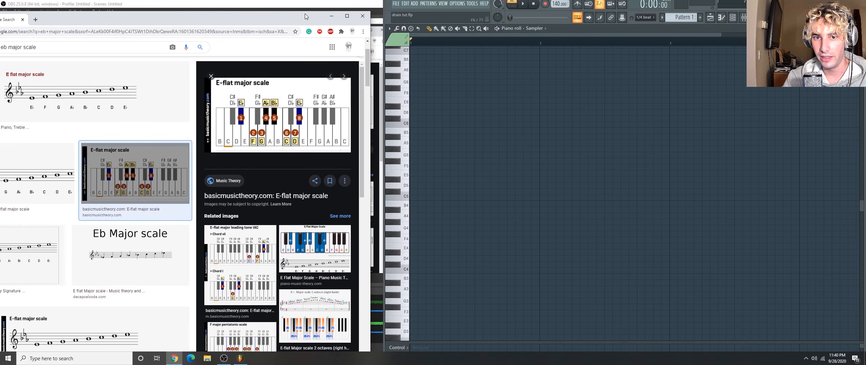
click(433, 149)
drag(430, 151, 406, 156)
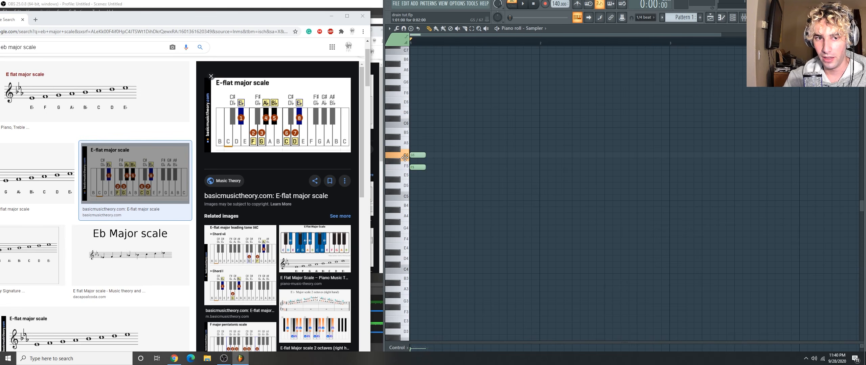
drag(455, 180, 399, 181)
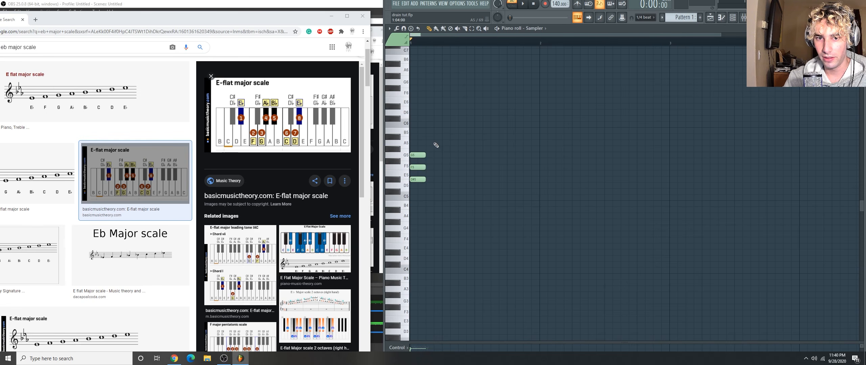
drag(434, 149, 404, 151)
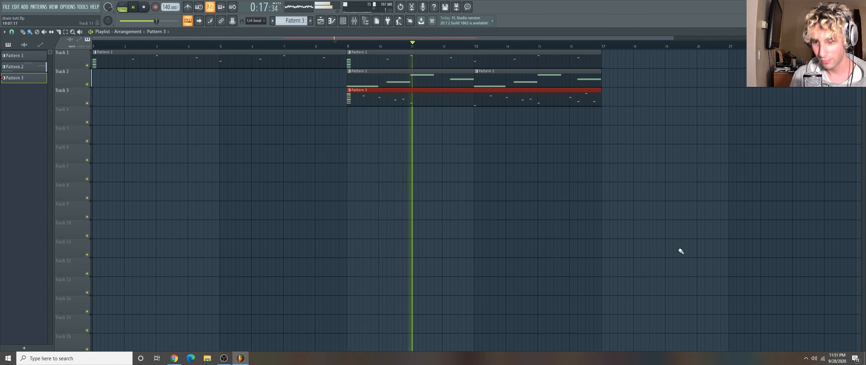
Play back the arrangement of the melody and bass stab layers
key(space)
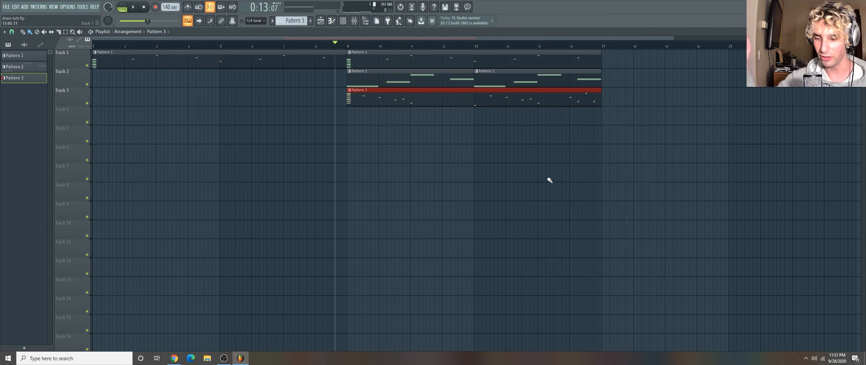
key(space)
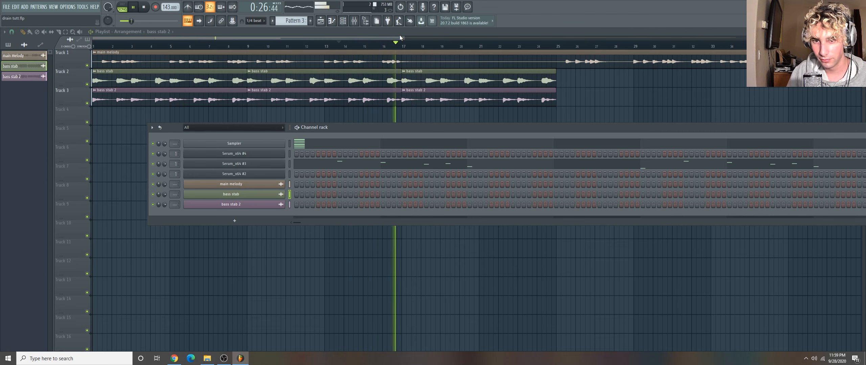
key(space)
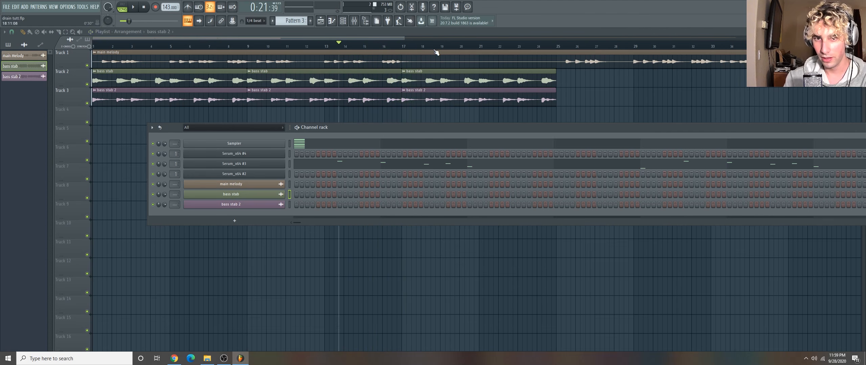
View the Sampler channel's stacked scale notes in the piano roll
right_click(282, 144)
click(294, 145)
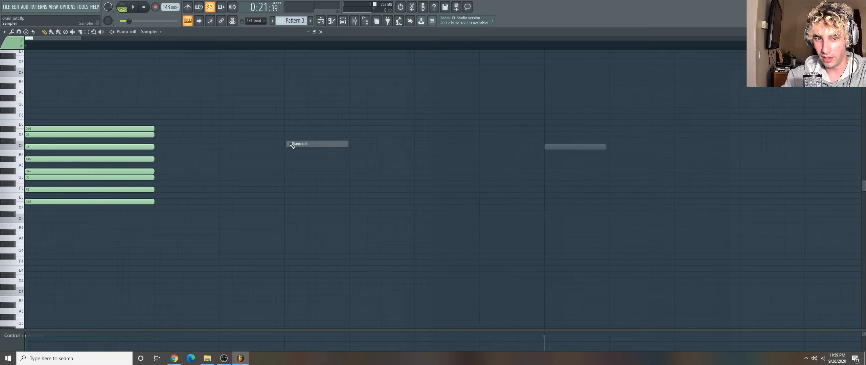
scroll(122, 86, down, 5)
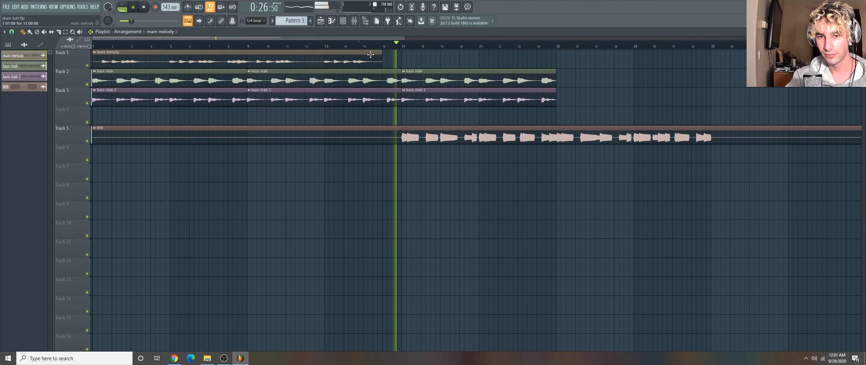
Play back the arrangement through the 808's entrance at bar 17 and close the impact hit sample settings
key(space)
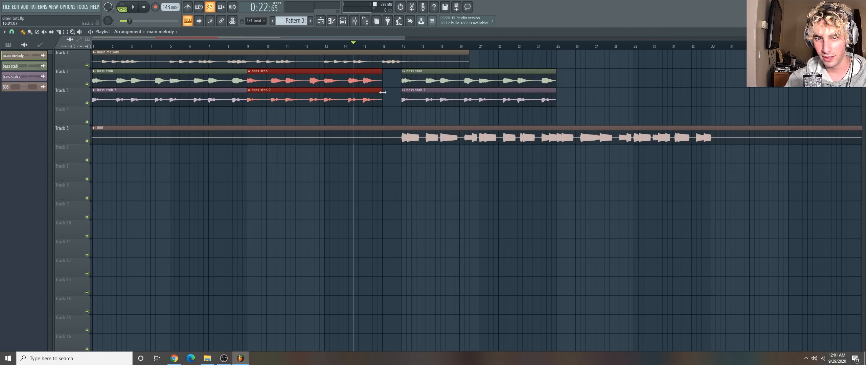
key(space)
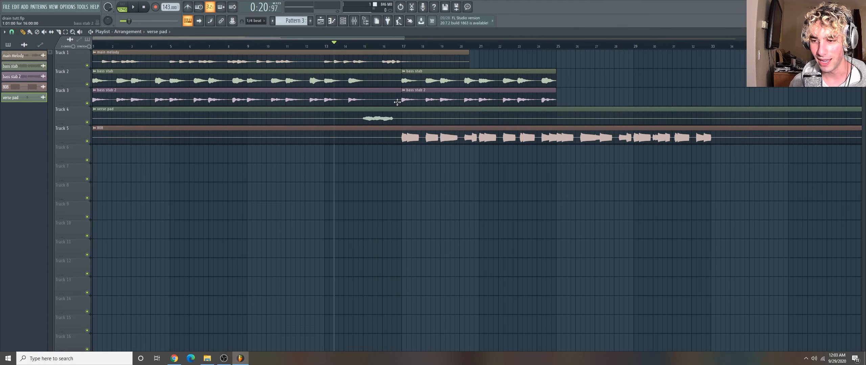
key(space)
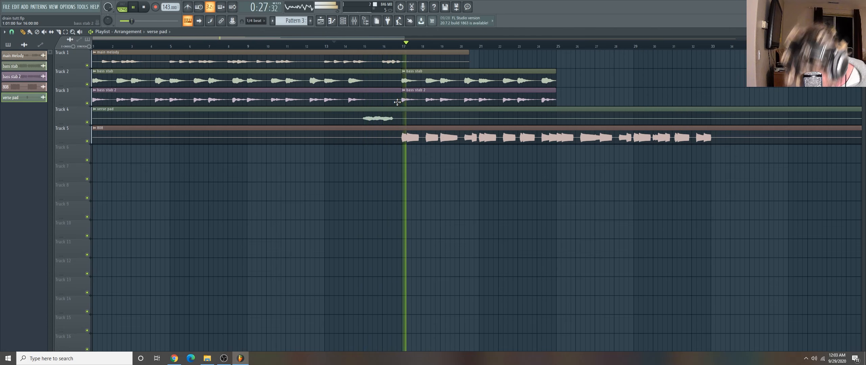
key(space)
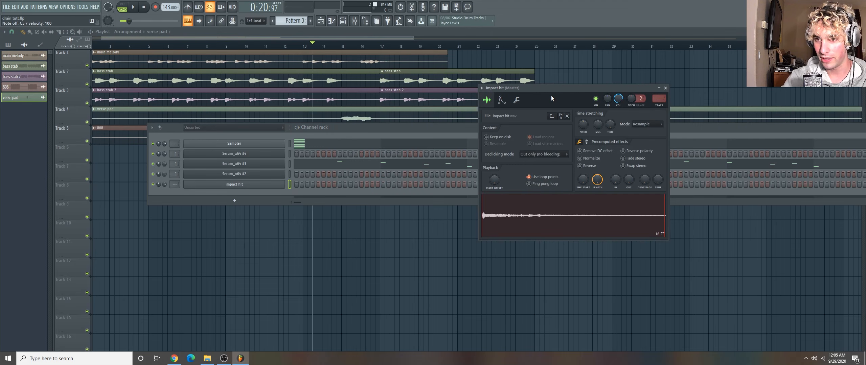
click(664, 88)
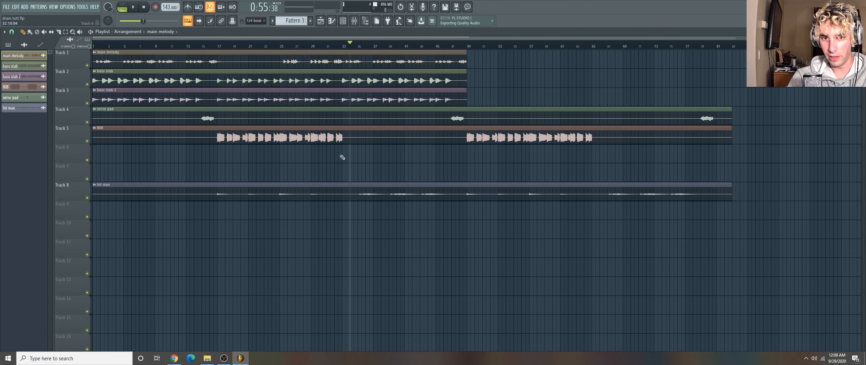
Place a unique copy of the main melody clip at the start of Track 6 and open its sample settings
click(342, 157)
drag(342, 157, 94, 143)
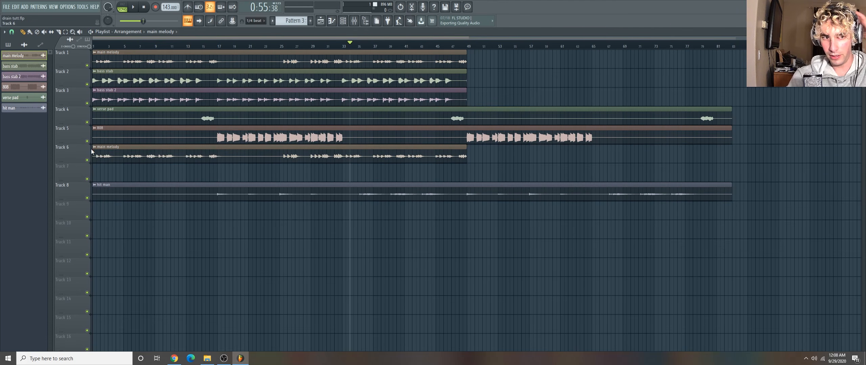
click(92, 152)
click(117, 198)
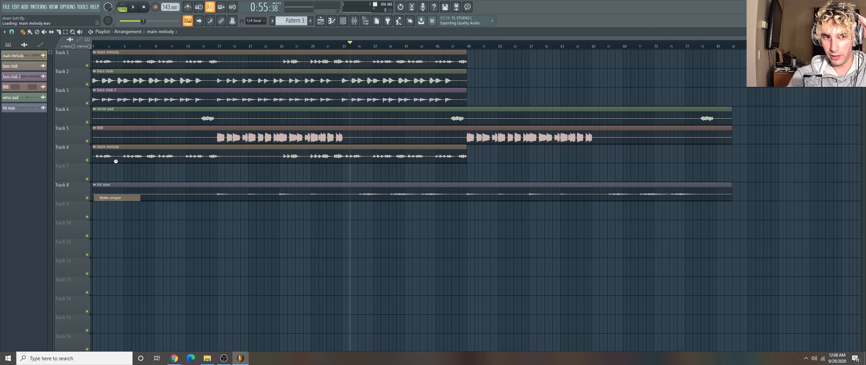
click(94, 147)
click(112, 172)
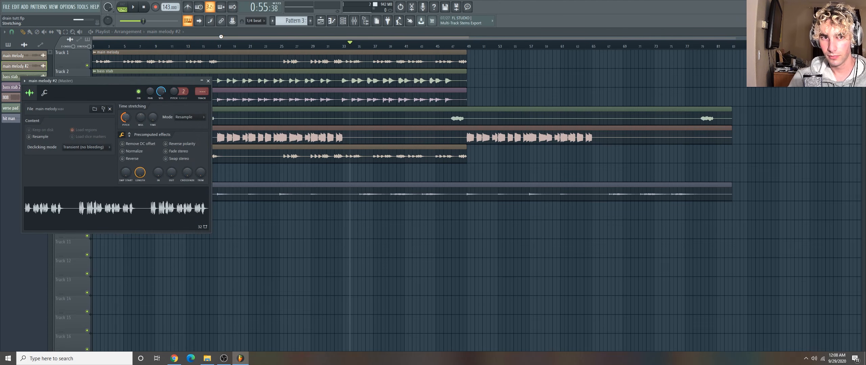
Solo Track 6 and trim the start of the main melody #2 clip to about bar 11
click(221, 39)
right_click(87, 162)
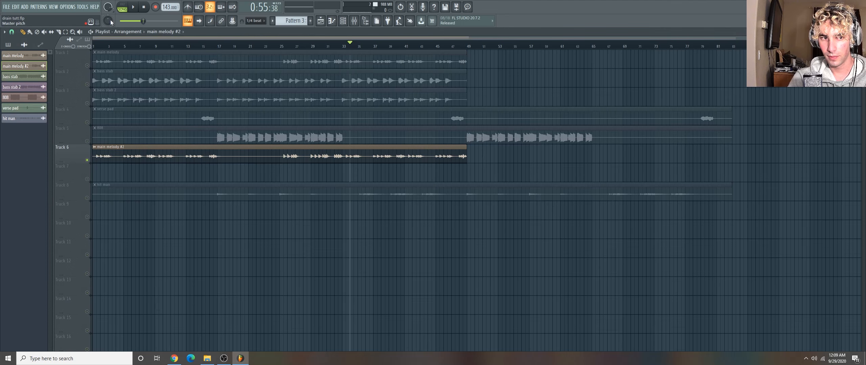
drag(94, 154, 171, 155)
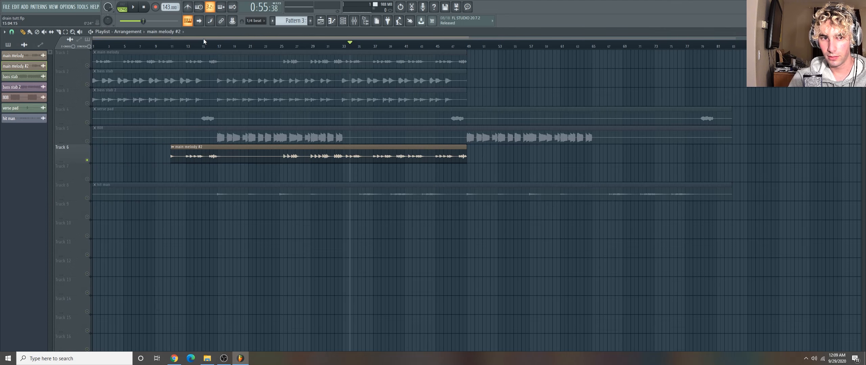
Audition the soloed main melody #2 clip at several points between about bar 13 and bar 32
click(187, 46)
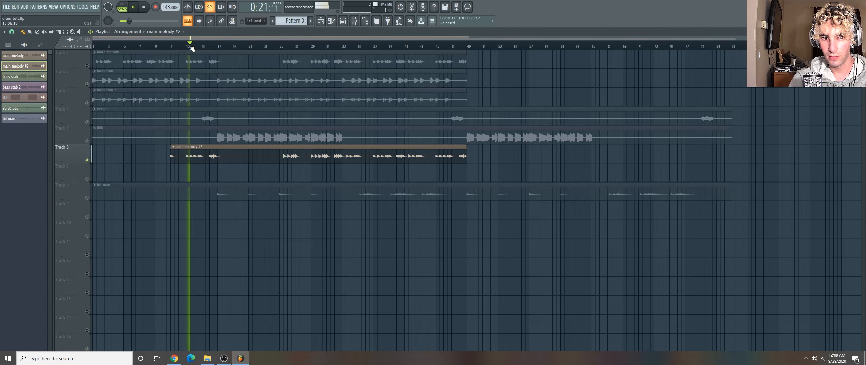
click(212, 46)
click(299, 44)
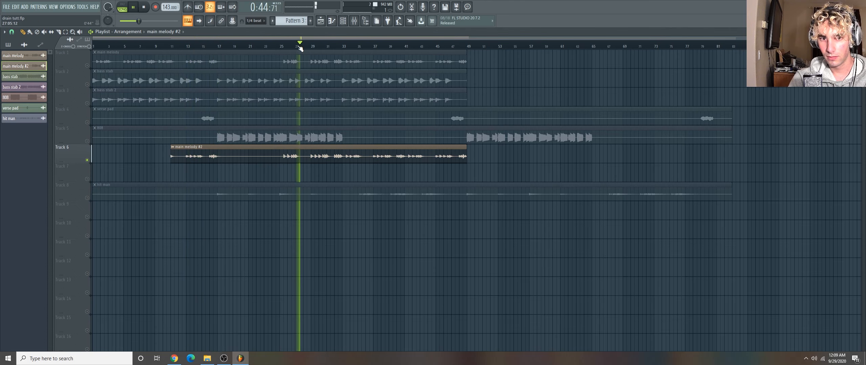
click(325, 44)
click(338, 45)
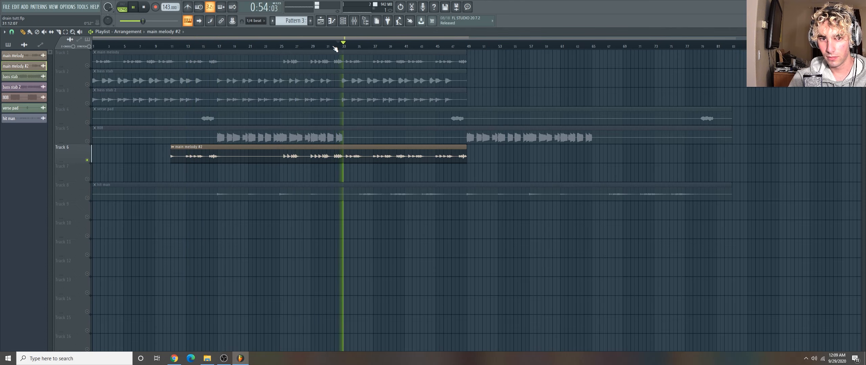
click(332, 46)
Trim the main melody #2 clip to a two-bar section starting near bar 31 and unsolo Track 6
drag(171, 154, 331, 154)
key(space)
drag(467, 149, 350, 145)
right_click(88, 161)
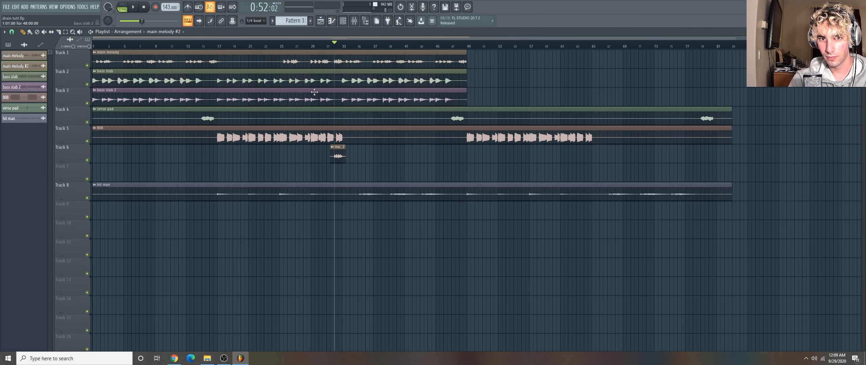
Play the arrangement from about bar 26 and move the short main melody #2 clip earlier to about bar 28
key(space)
drag(305, 46, 287, 47)
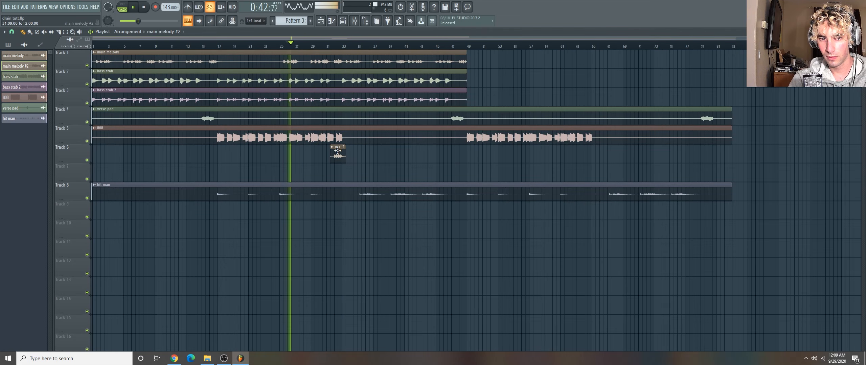
drag(337, 147, 307, 146)
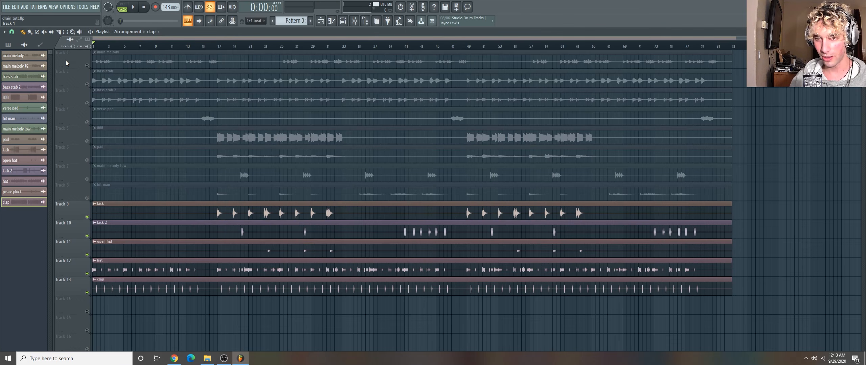
Play back the soloed drum tracks and peace pluck track, and the full arrangement from about bar 7
key(space)
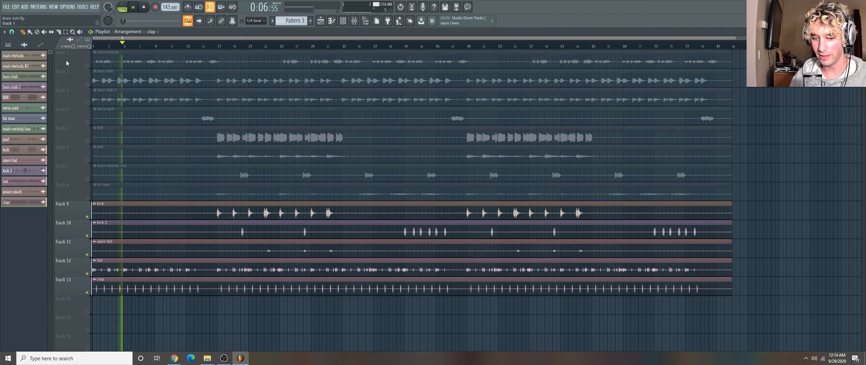
key(space)
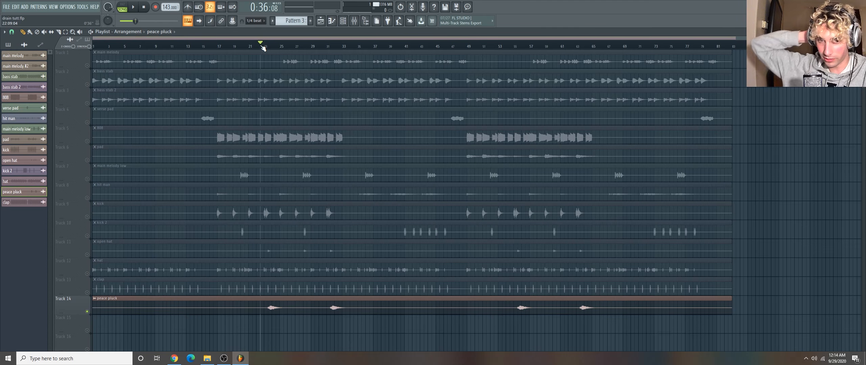
key(space)
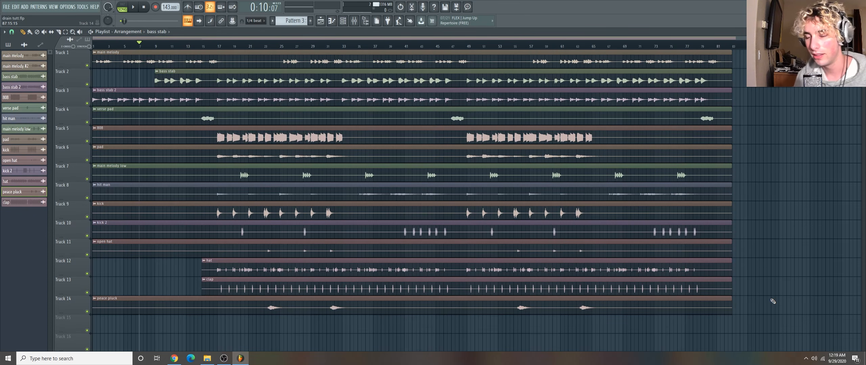
key(space)
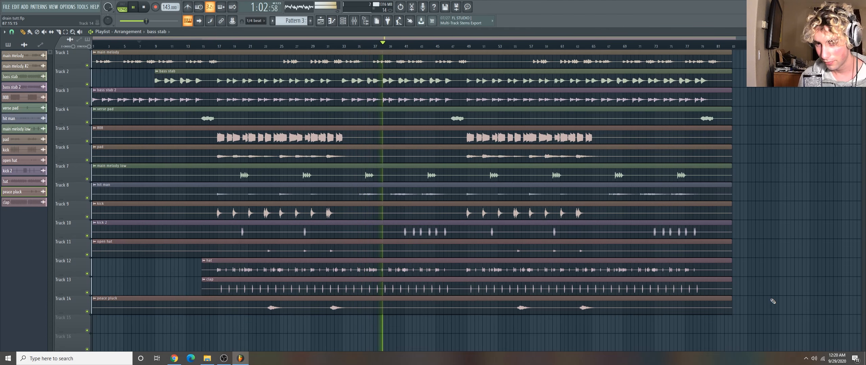
key(space)
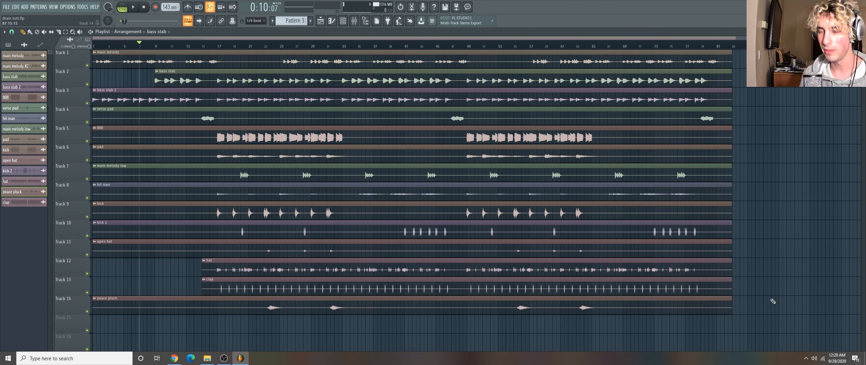